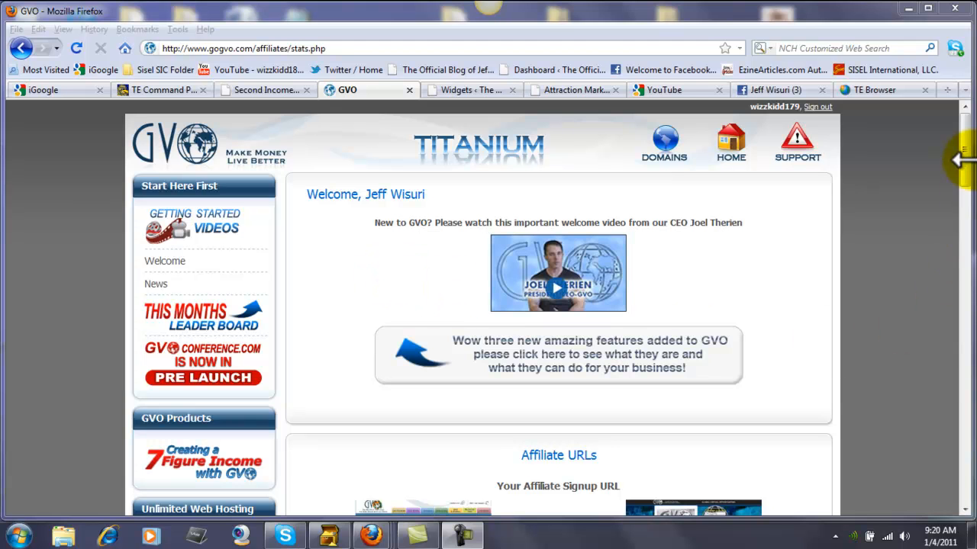
- Open the Web Host Manager from the Unlimited Web Hosting section of the GVO affiliate page
left_click_drag(965, 162, 965, 237)
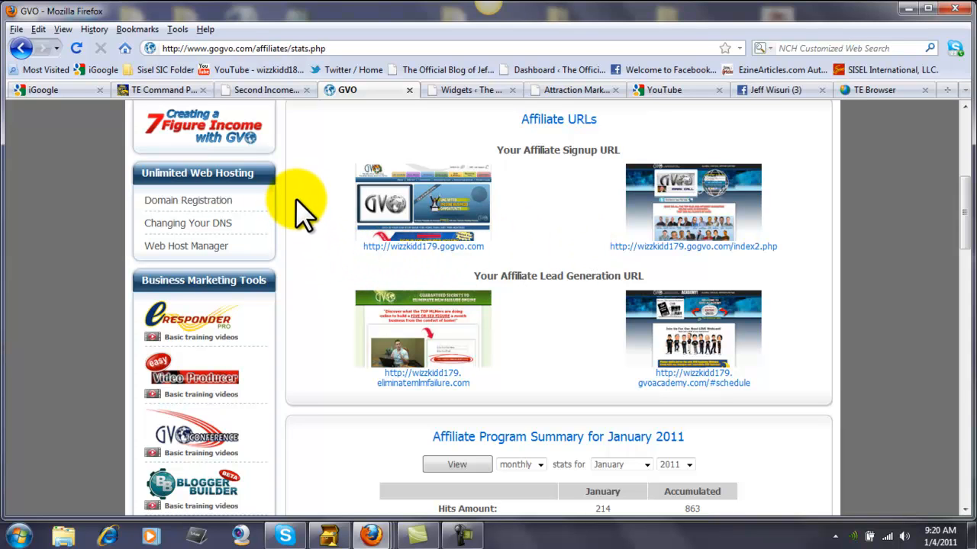
scroll(301, 205, "up", 5)
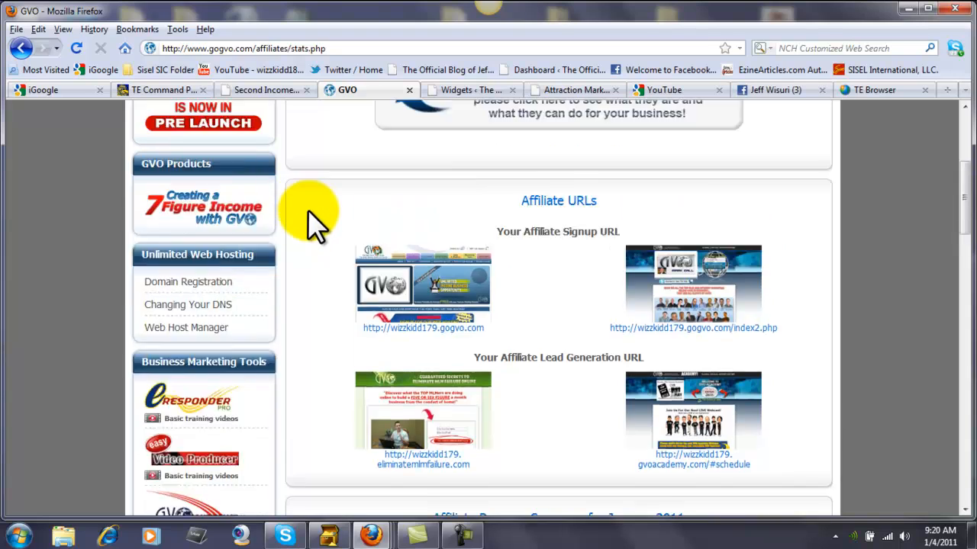
scroll(308, 210, "down", 2)
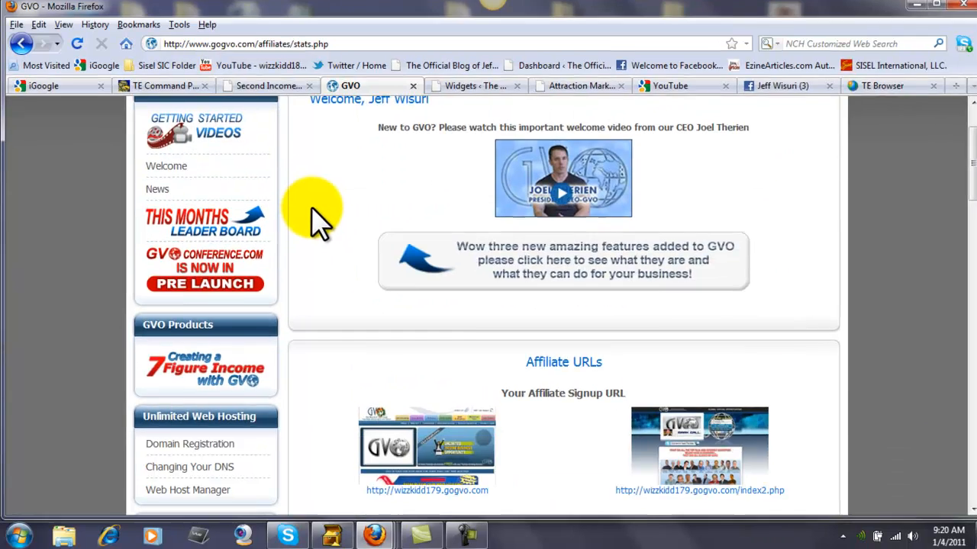
scroll(313, 222, "down", 2)
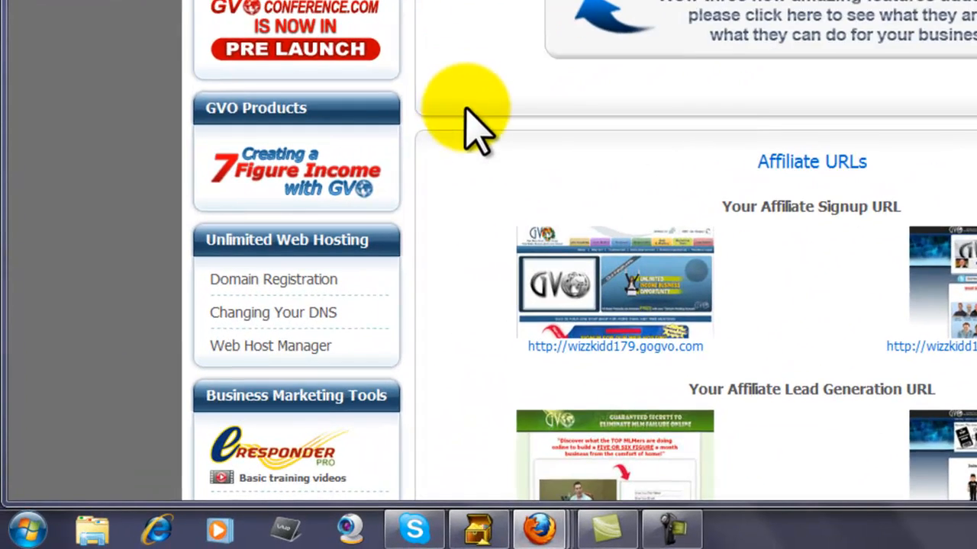
scroll(467, 107, "down", 3)
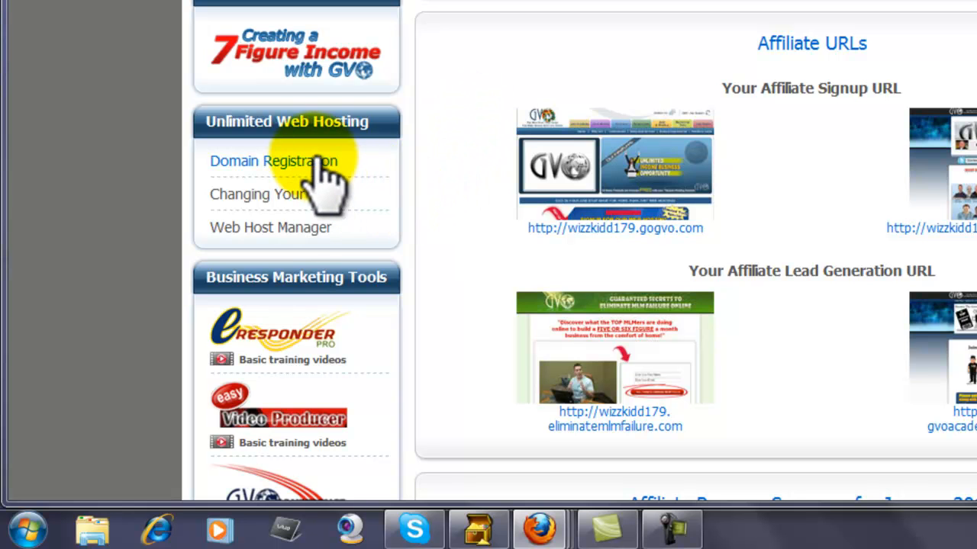
left_click(305, 229)
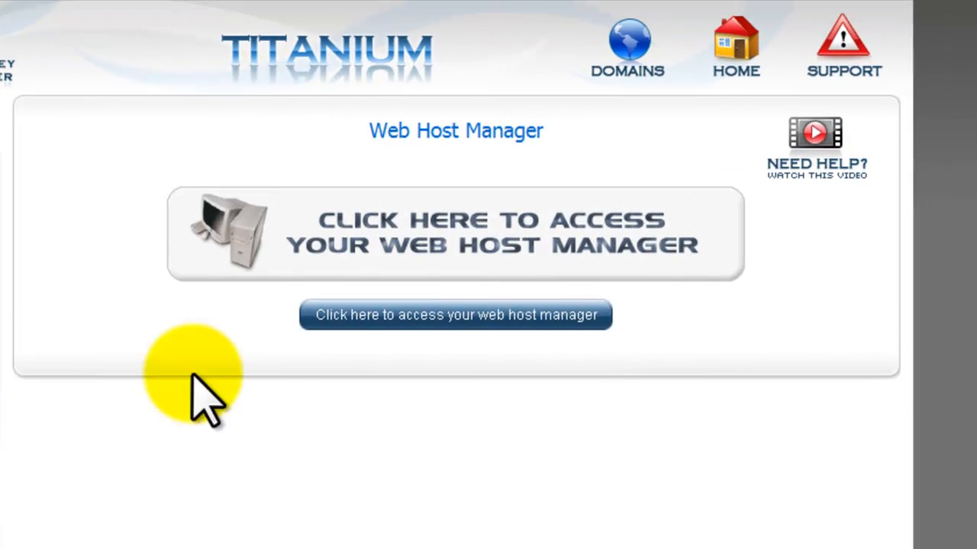
left_click(444, 321)
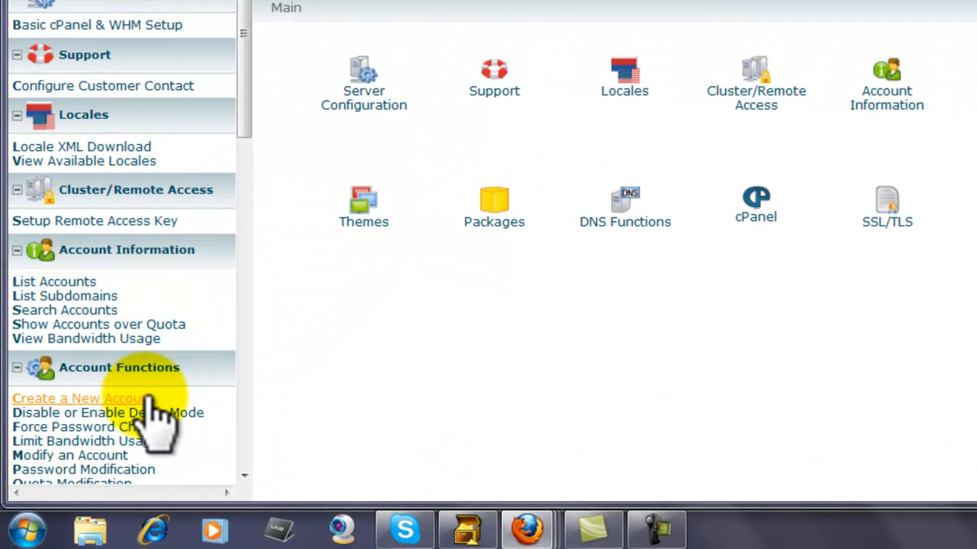
- Start creating a new hosting account and set its domain to fortunewizz.com
left_click_drag(242, 115, 239, 159)
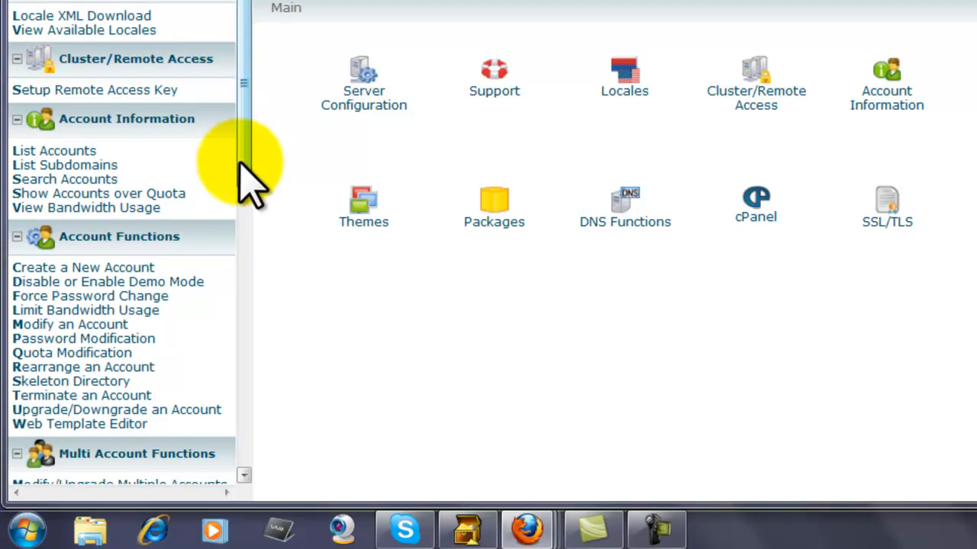
left_click(122, 269)
left_click(463, 178)
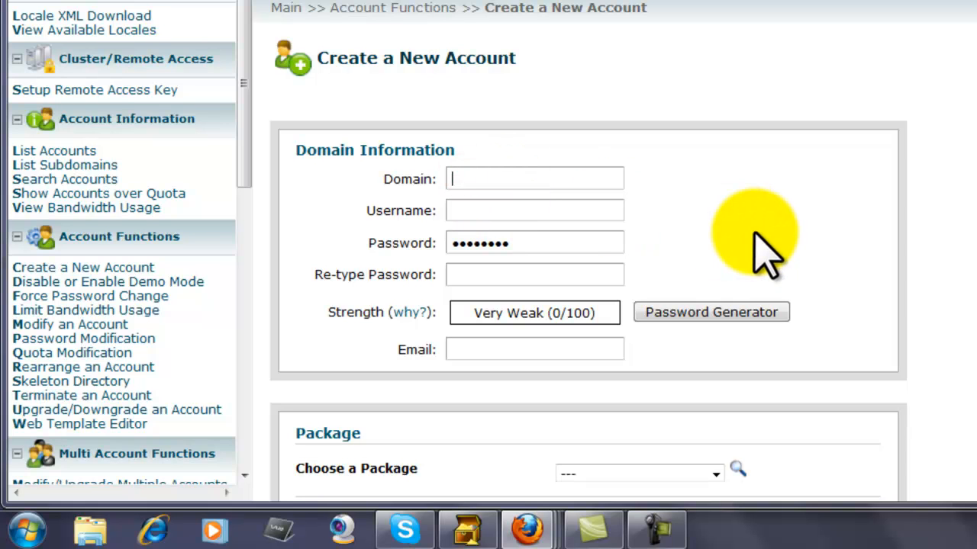
type("fortune")
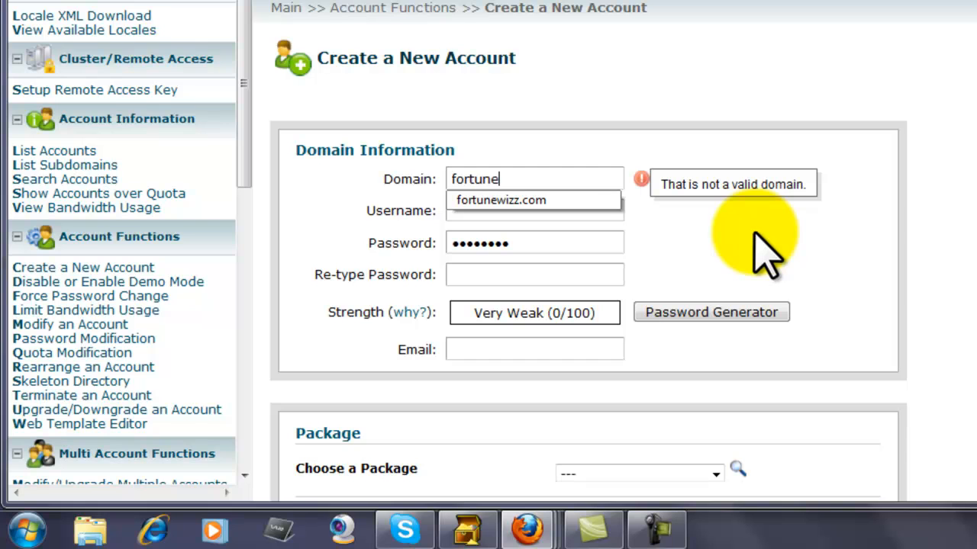
key("Down")
key("Tab")
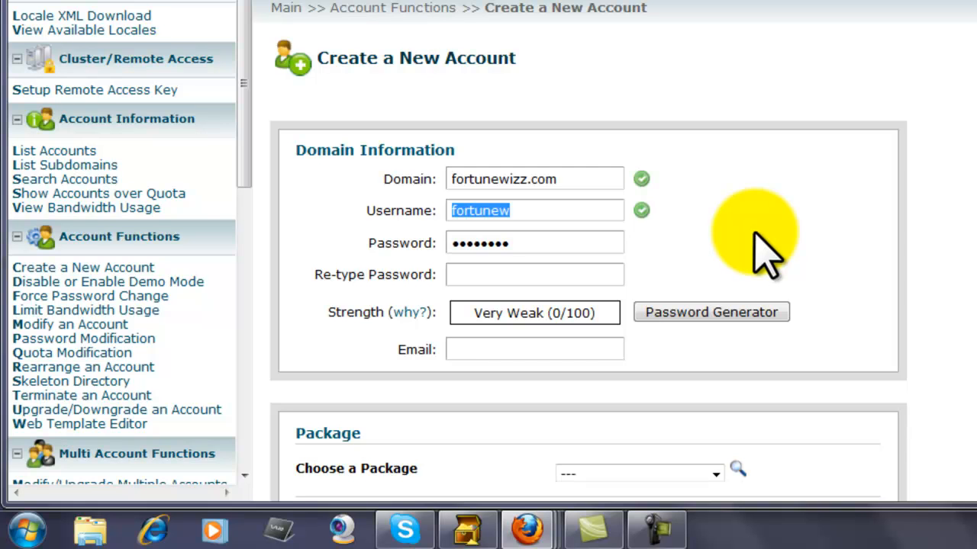
- Enter the new account's password and repeat it for confirmation, keeping the suggested username
key("Tab")
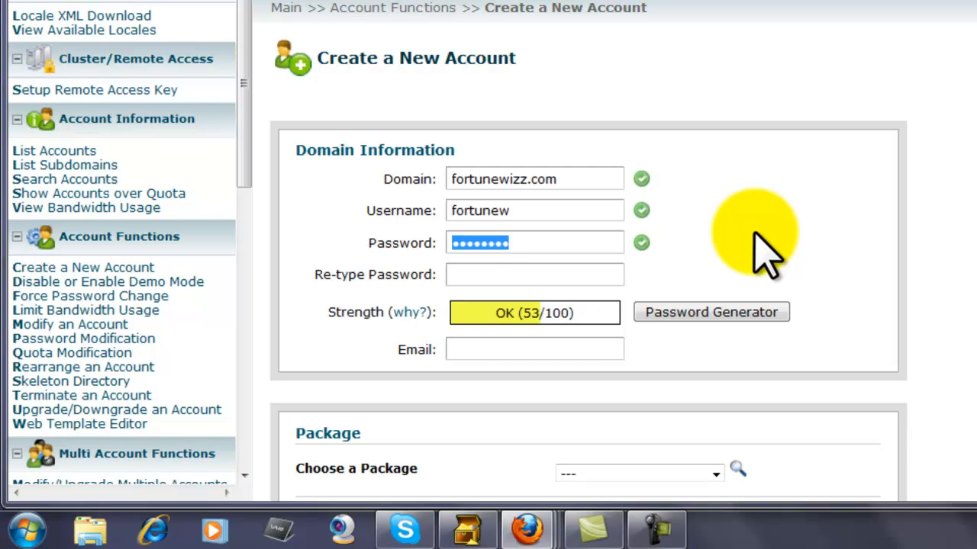
type("••••••••")
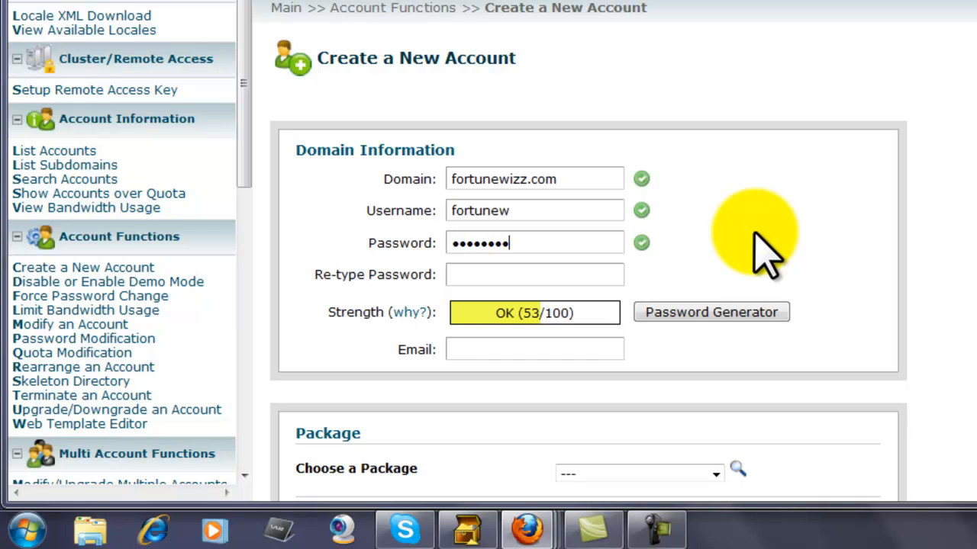
key("Tab")
type("••••••••")
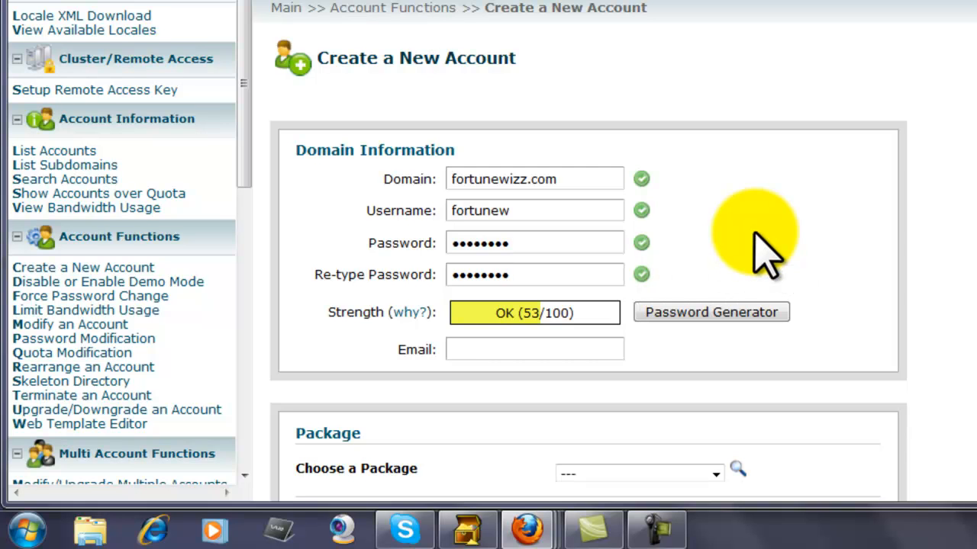
- Fill in the contact e-mail for the new account
key("Tab")
type("jwis")
key("BackSpace")
key("BackSpace")
key("BackSpace")
key("BackSpace")
type("jeff")
key("Down")
key("Tab")
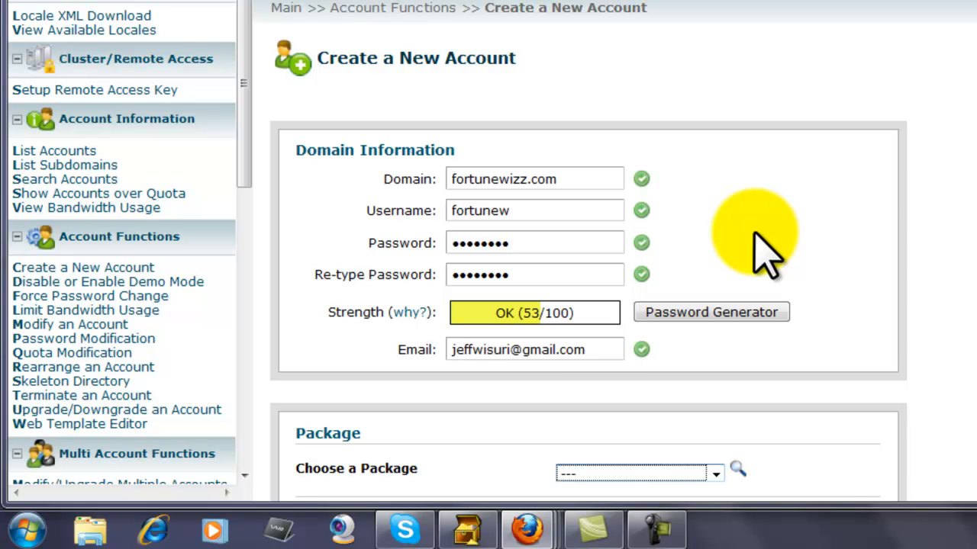
- Set mail routing to Automatically Detect Configuration (recommended) and create the account, leaving the package, theme, locale and DNS settings at their defaults
scroll(801, 283, "down", 2)
scroll(839, 305, "down", 3)
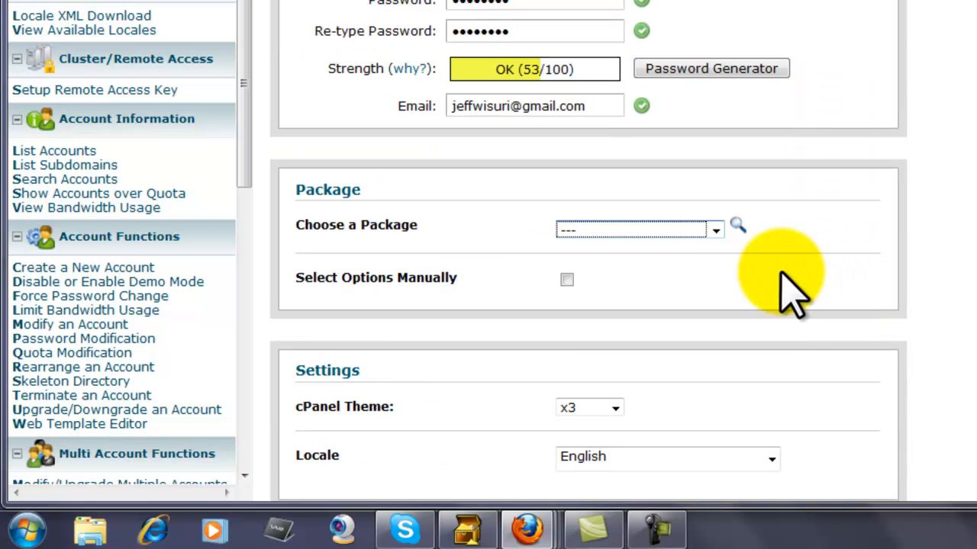
scroll(633, 293, "down", 3)
scroll(603, 244, "down", 2)
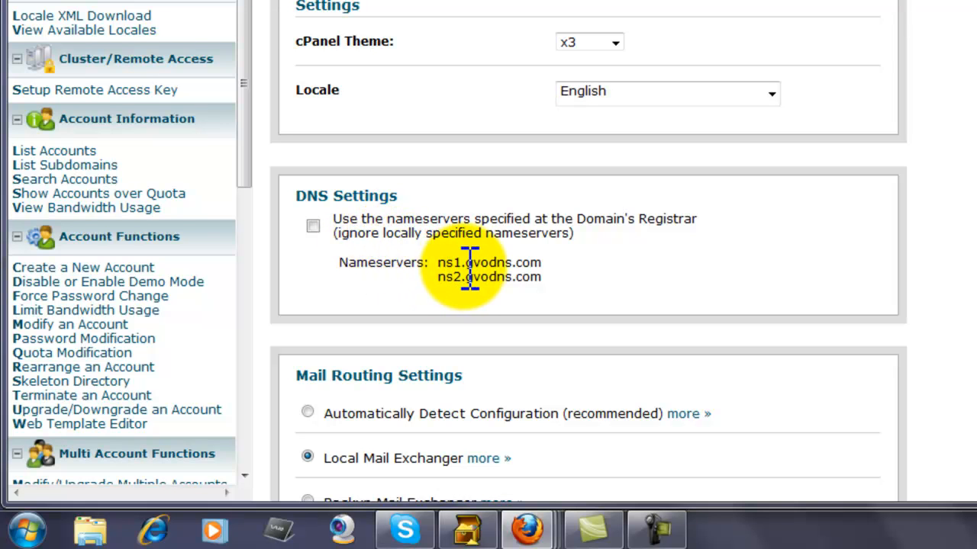
scroll(469, 269, "down", 3)
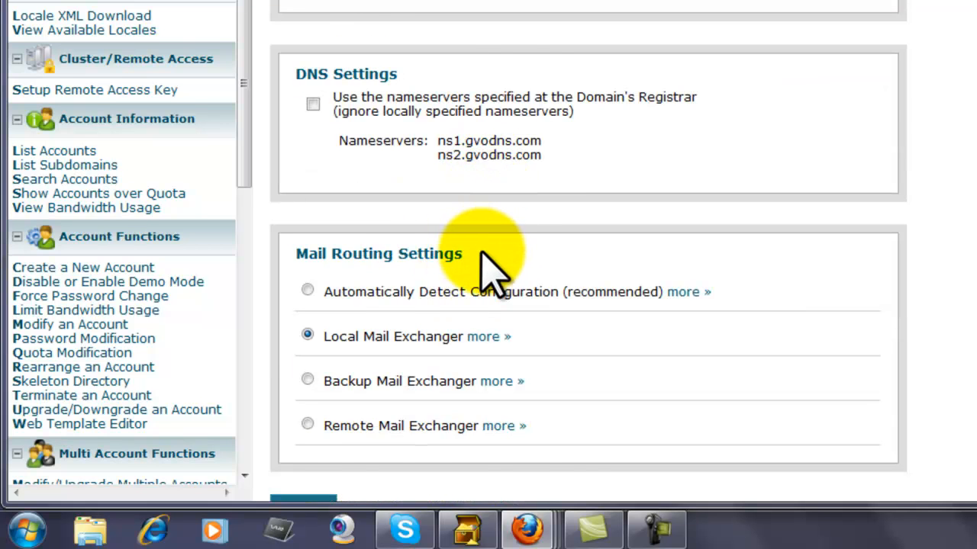
scroll(483, 273, "down", 3)
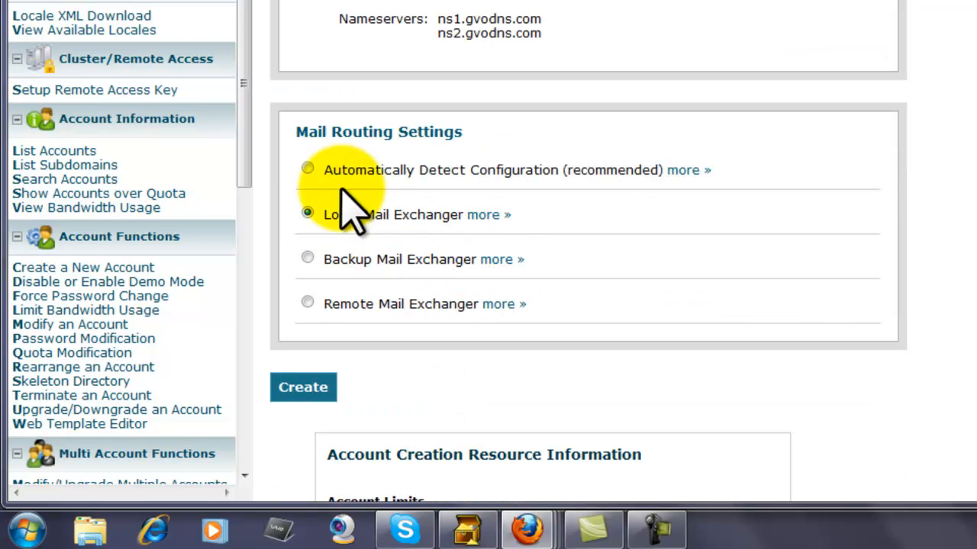
left_click(308, 168)
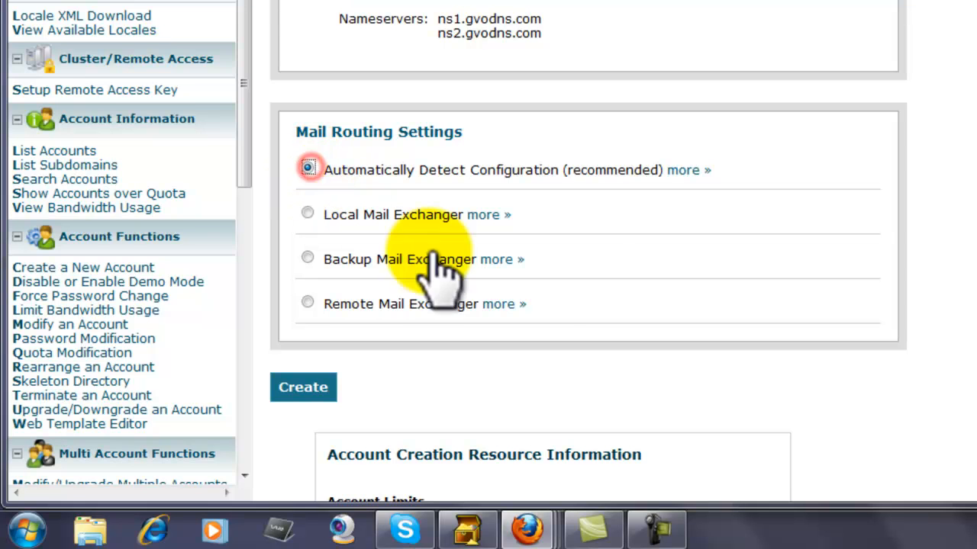
left_click(308, 389)
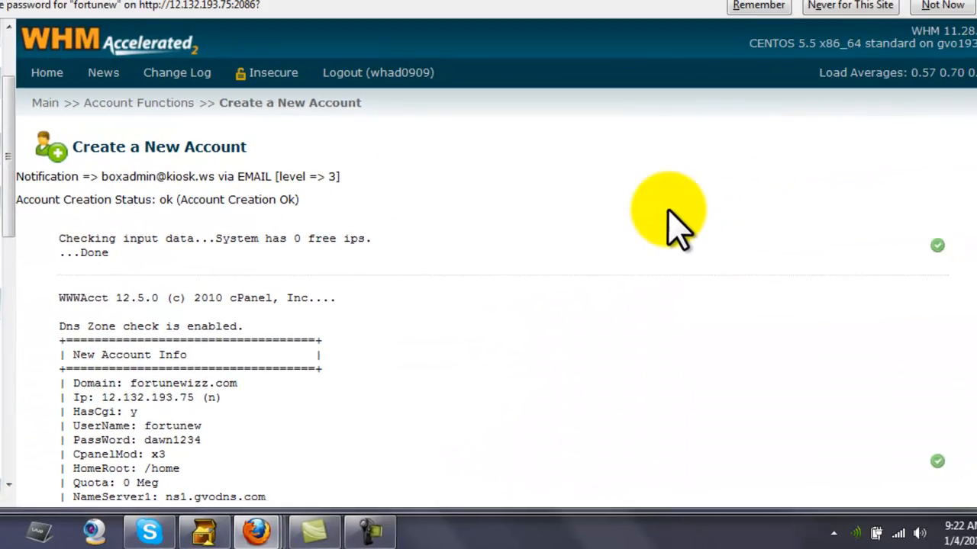
- Review the account creation report from beginning to end, and open the list of hosting accounts
scroll(968, 221, "down", 5)
scroll(622, 256, "up", 5)
scroll(618, 260, "down", 20)
scroll(618, 274, "up", 10)
scroll(614, 273, "up", 10)
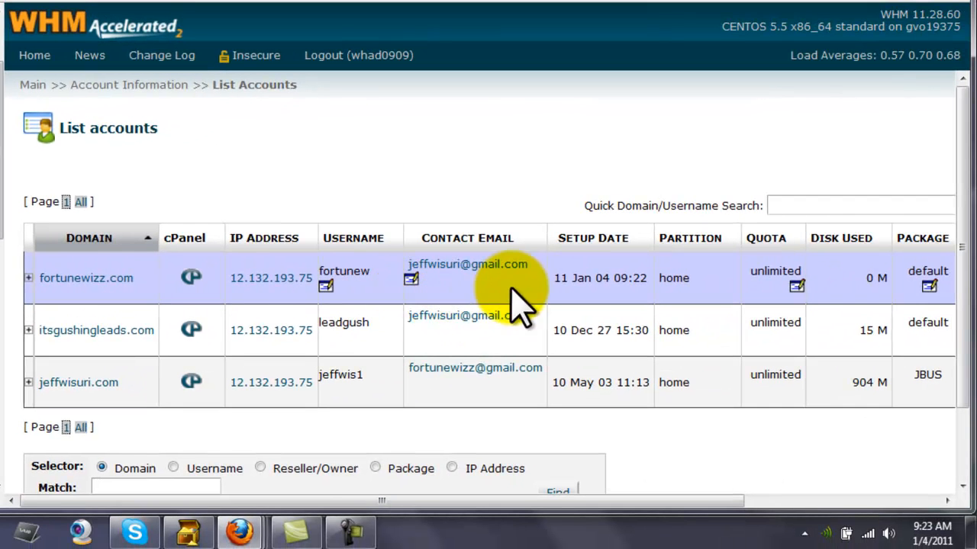
- Inspect the password and contact e-mail options of the fortunewizz.com account, and collapse its details again
left_click(29, 277)
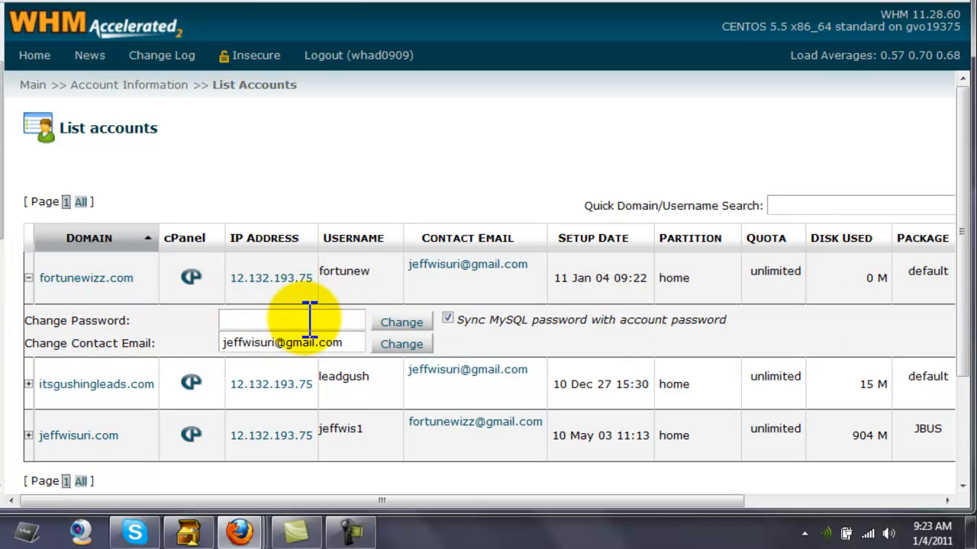
left_click(29, 277)
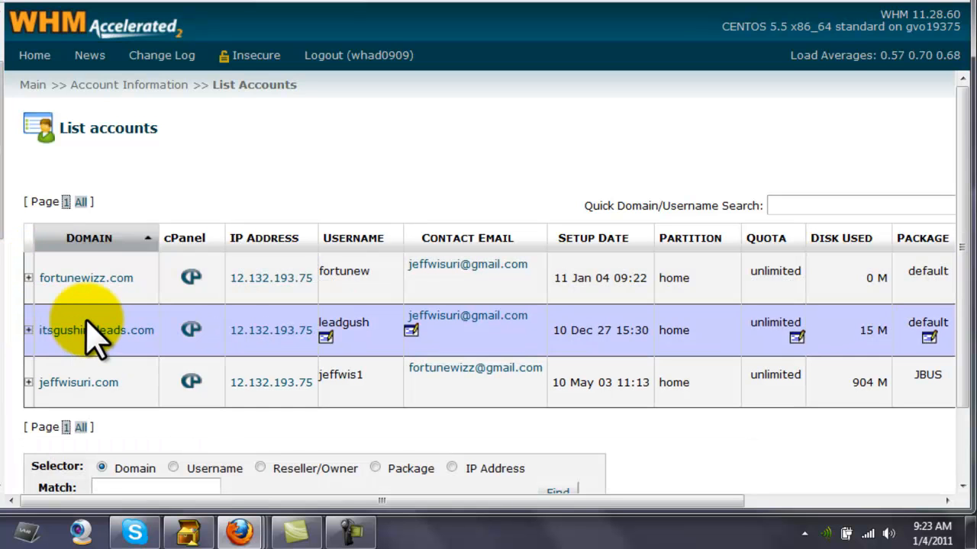